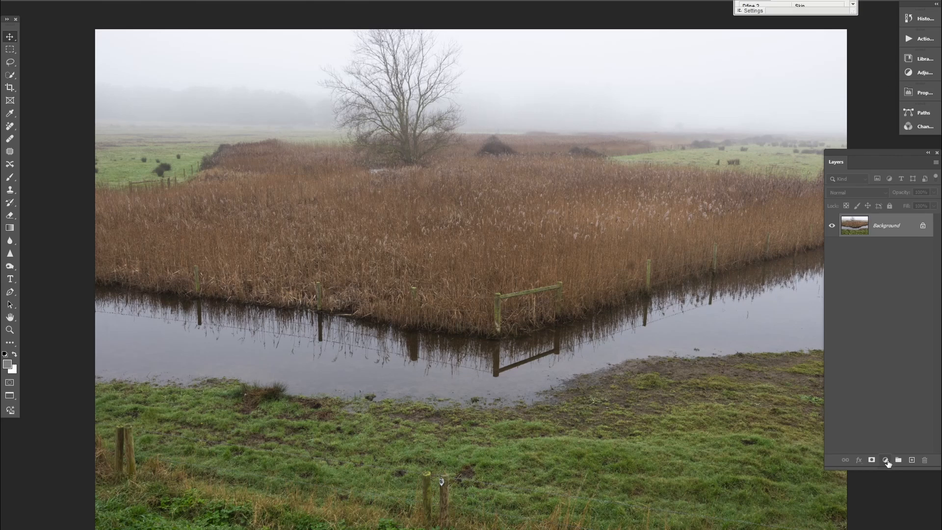
# Step: Add a Gradient Map adjustment layer above the landscape photo and open its gradient for editing
pyautogui.click(885, 460)
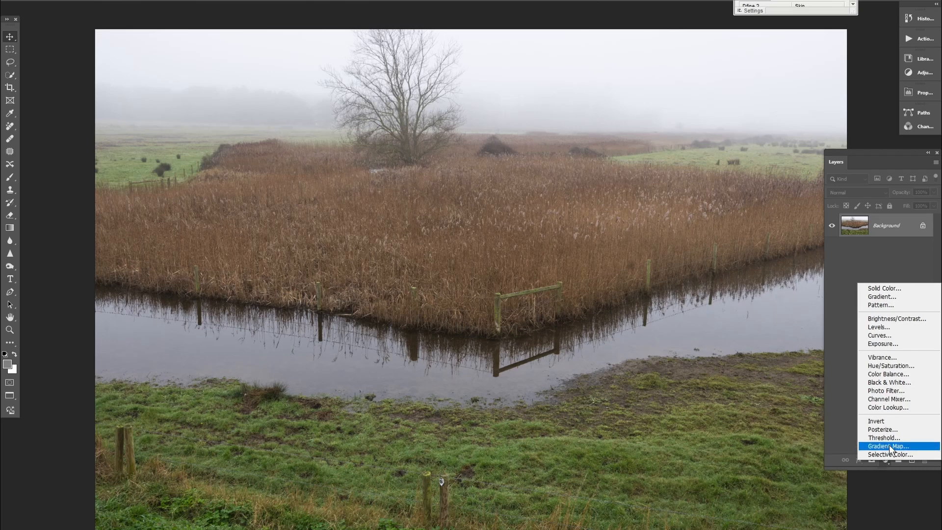
pyautogui.click(890, 445)
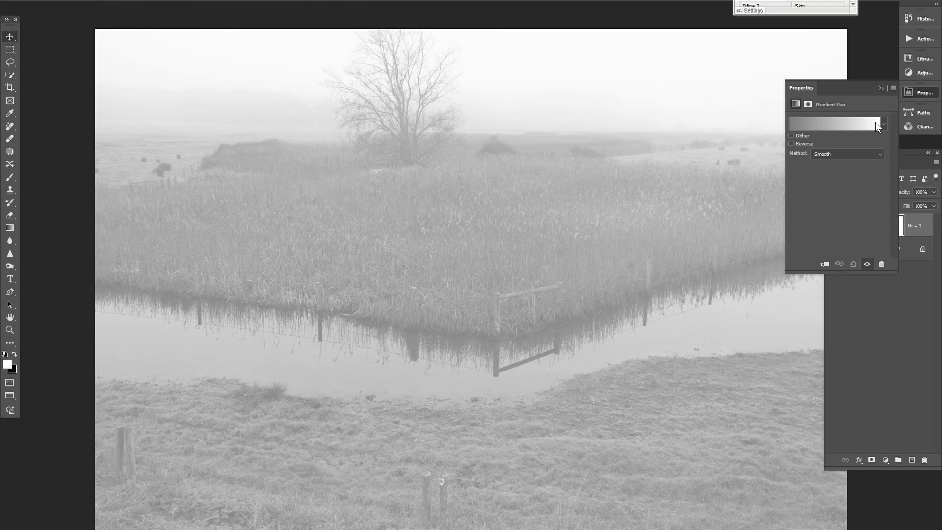
pyautogui.click(843, 123)
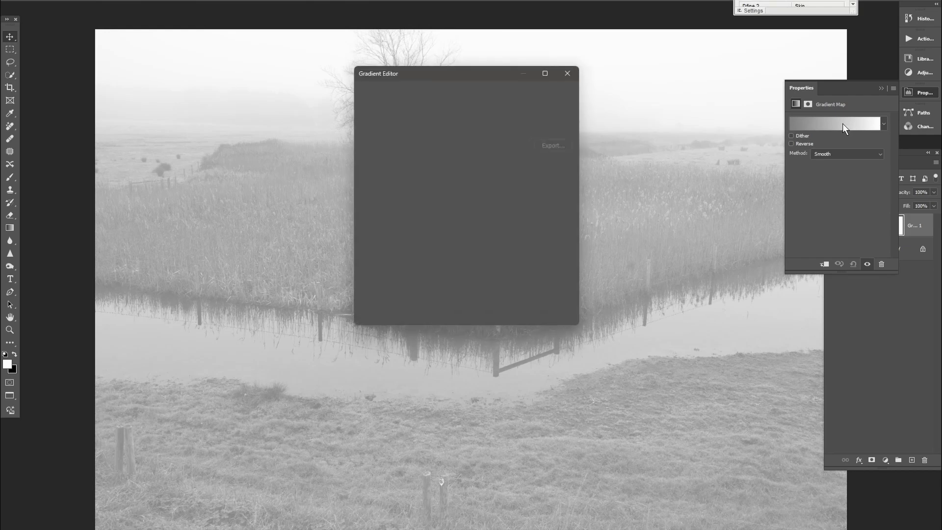
pyautogui.moveTo(475, 73); pyautogui.dragTo(608, 54)
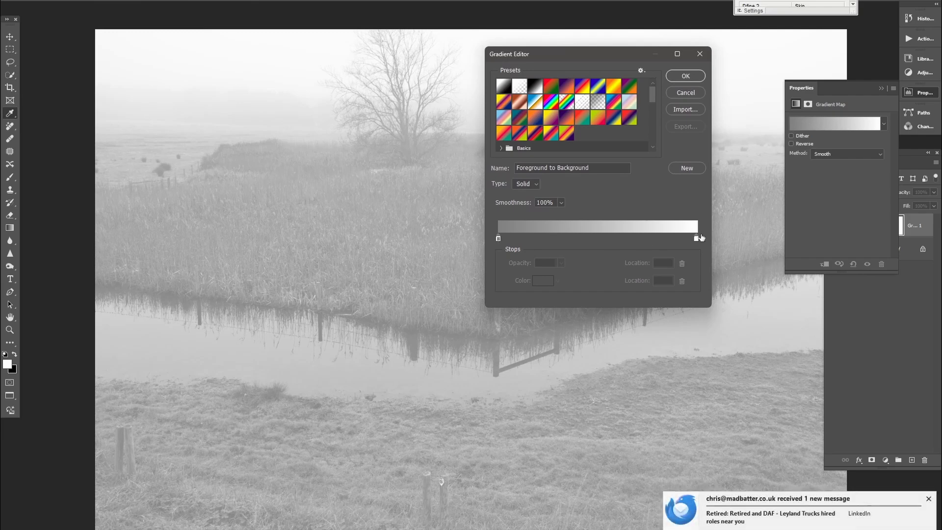
# Step: Set the gradient's shadow-end color stop to the saturated blue 0d12ee
pyautogui.click(498, 238)
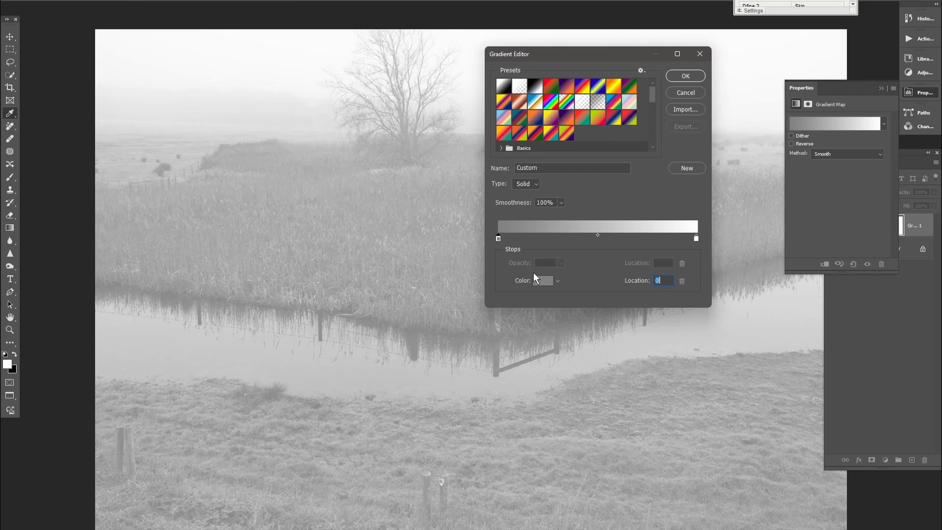
pyautogui.click(543, 281)
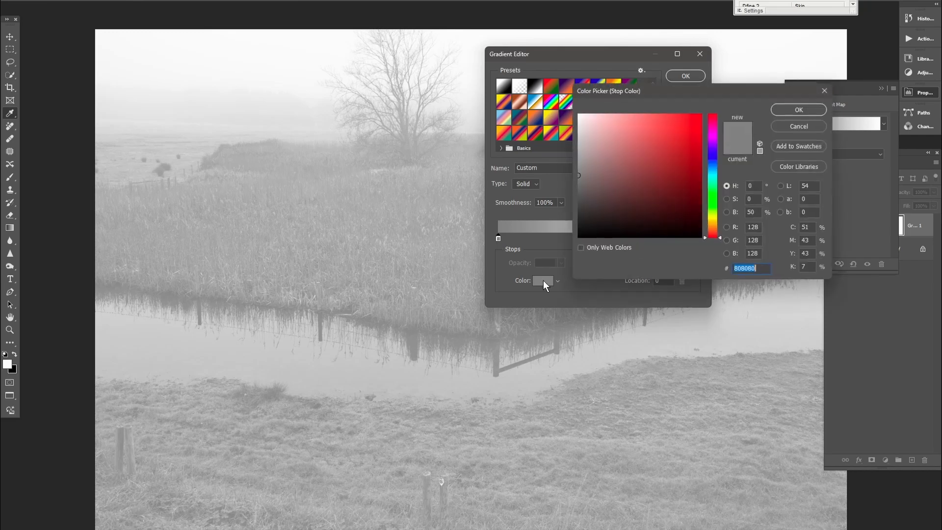
pyautogui.click(710, 154)
pyautogui.click(695, 121)
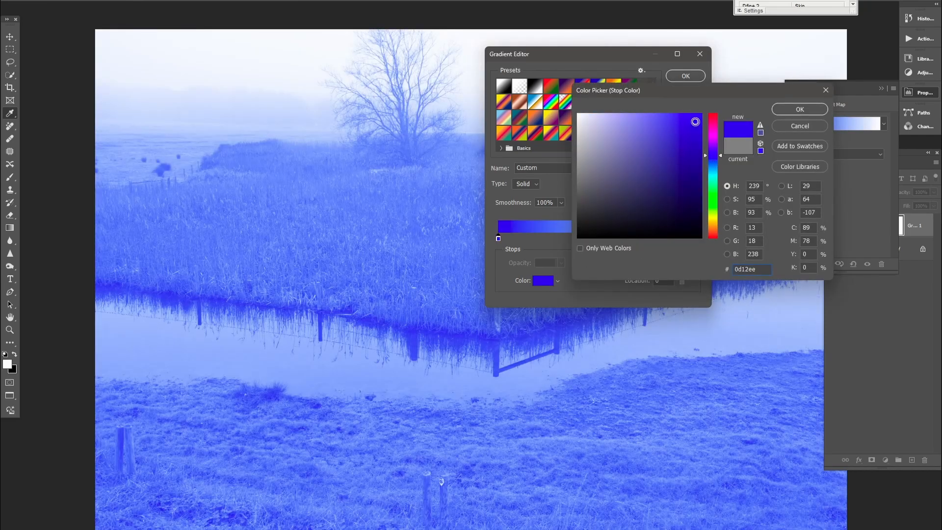
pyautogui.press('Return')
pyautogui.moveTo(593, 51); pyautogui.dragTo(657, 38)
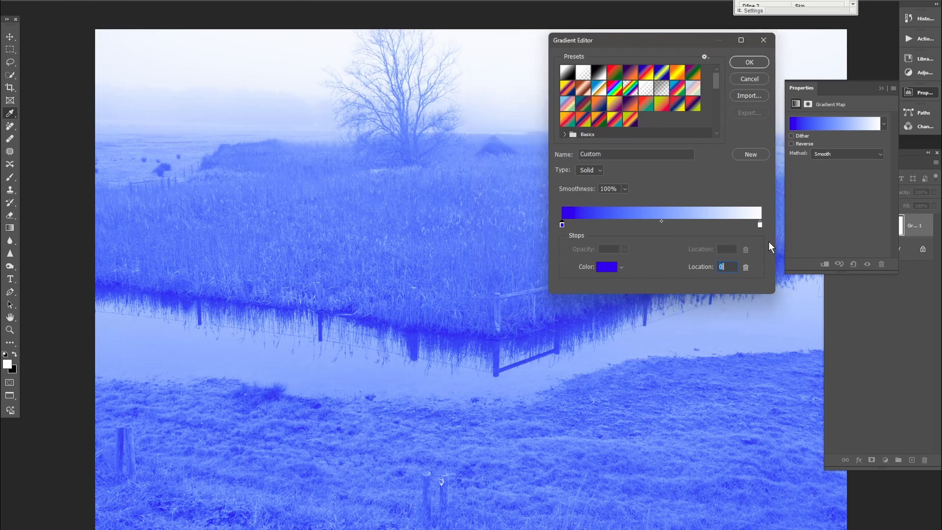
# Step: Set the gradient's highlight-end color stop to a bright golden yellow with a hue of 45°
pyautogui.moveTo(661, 221)
pyautogui.mouseDown()
pyautogui.moveTo(714, 222)
pyautogui.moveTo(585, 221)
pyautogui.moveTo(661, 220)
pyautogui.mouseUp()
pyautogui.click(760, 224)
pyautogui.click(607, 266)
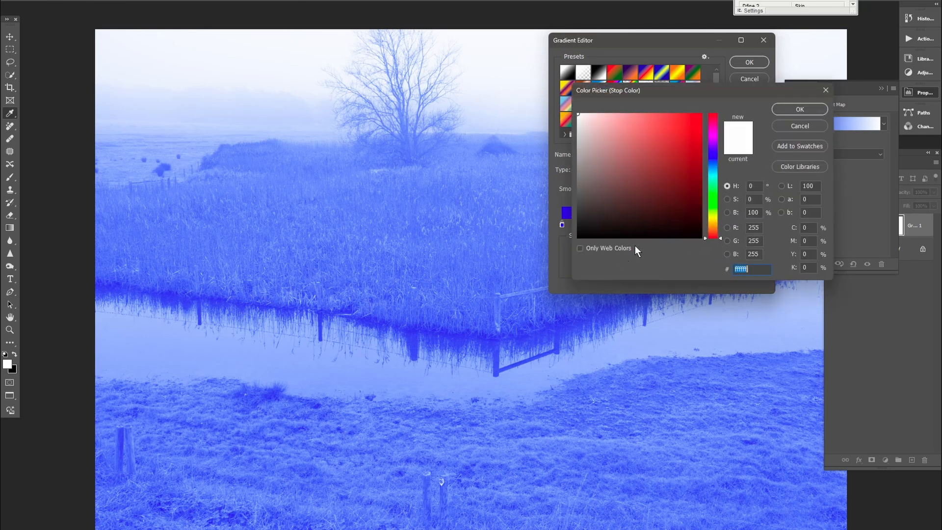
pyautogui.click(710, 221)
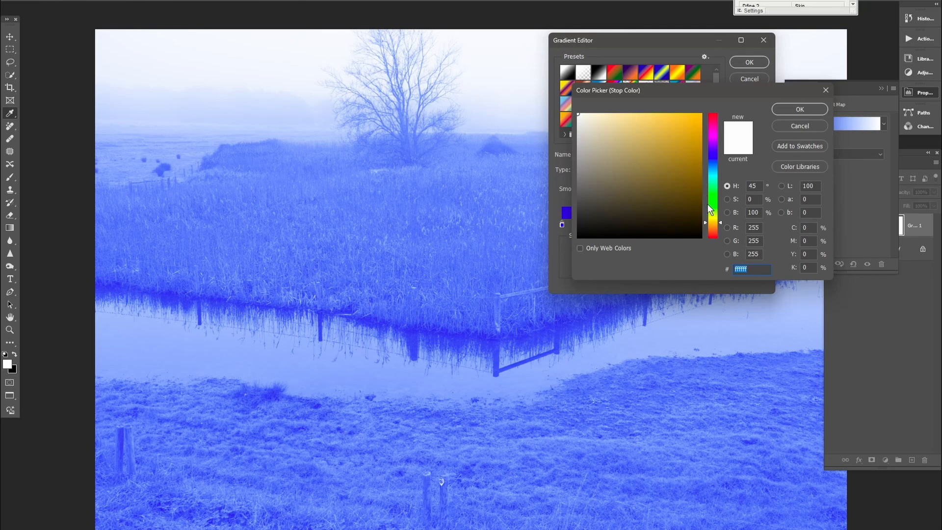
pyautogui.click(685, 117)
pyautogui.click(794, 107)
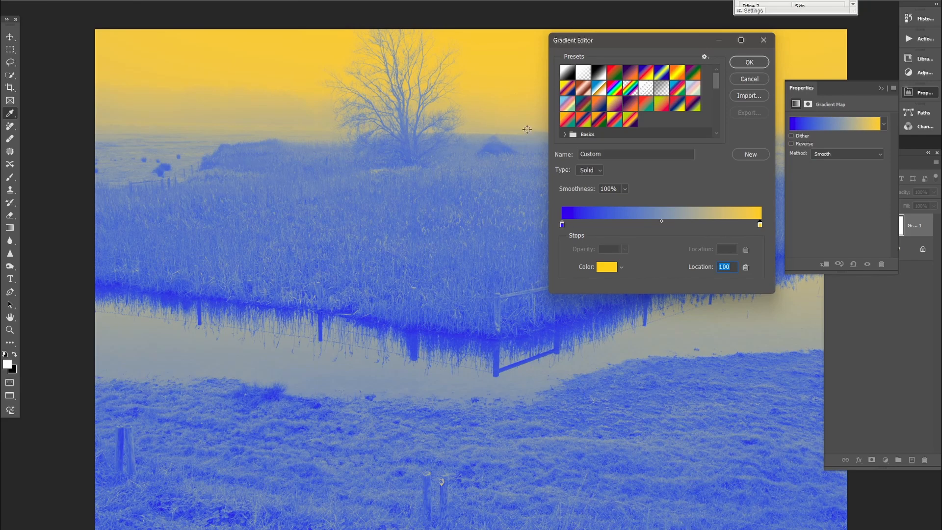
# Step: Shift the blue–yellow midpoint to 57% and add a green 20f648 color stop at location 53%
pyautogui.moveTo(662, 222)
pyautogui.mouseDown()
pyautogui.moveTo(722, 222)
pyautogui.moveTo(587, 219)
pyautogui.moveTo(675, 221)
pyautogui.mouseUp()
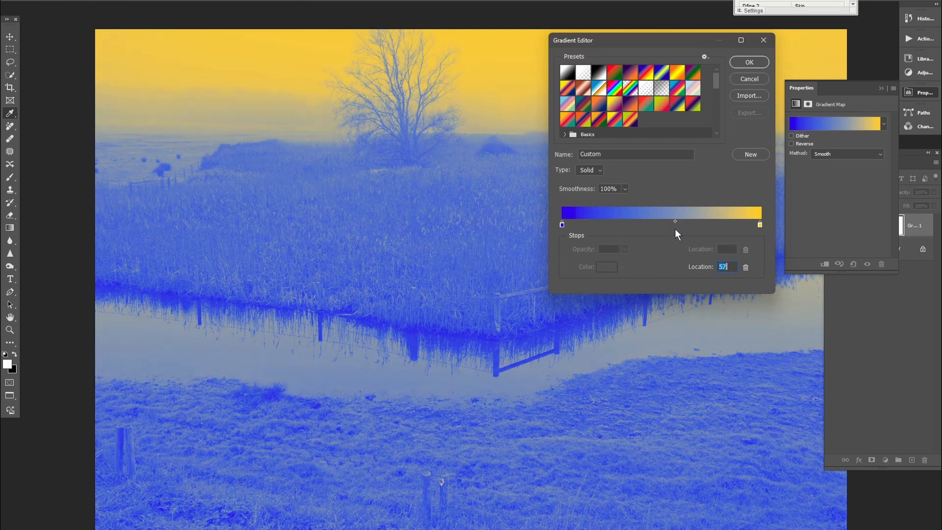
pyautogui.click(667, 225)
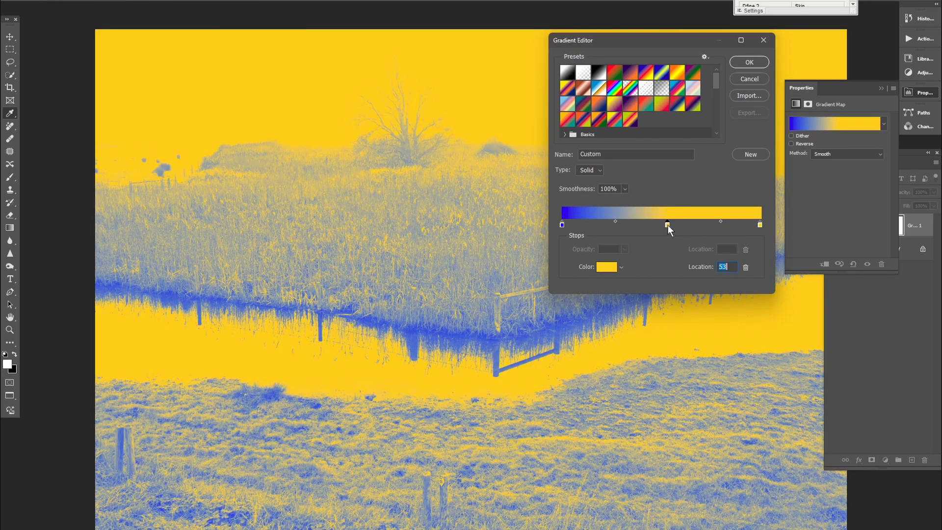
pyautogui.click(607, 267)
pyautogui.moveTo(717, 212); pyautogui.dragTo(715, 192)
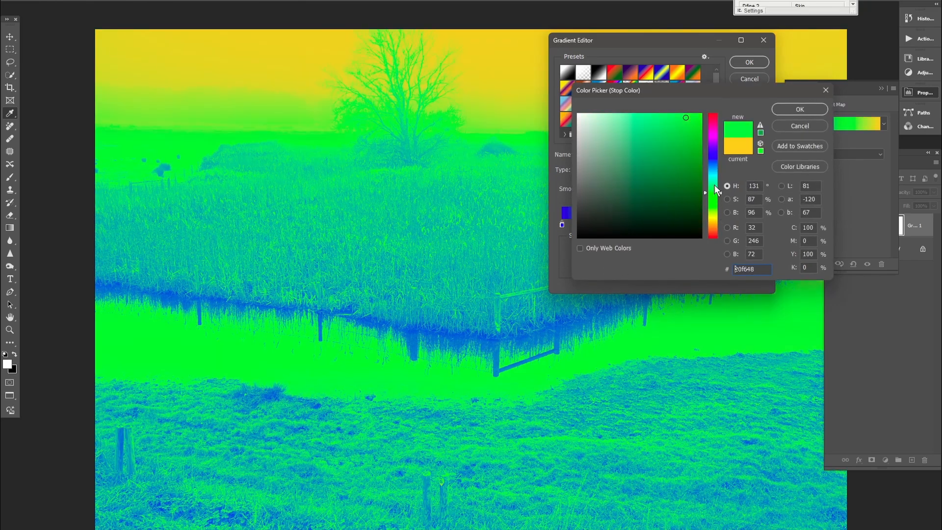
pyautogui.click(794, 108)
# Step: Set the blue–green midpoint to 73% and the green–yellow midpoint to 5%, and apply the gradient
pyautogui.moveTo(615, 222); pyautogui.dragTo(639, 220)
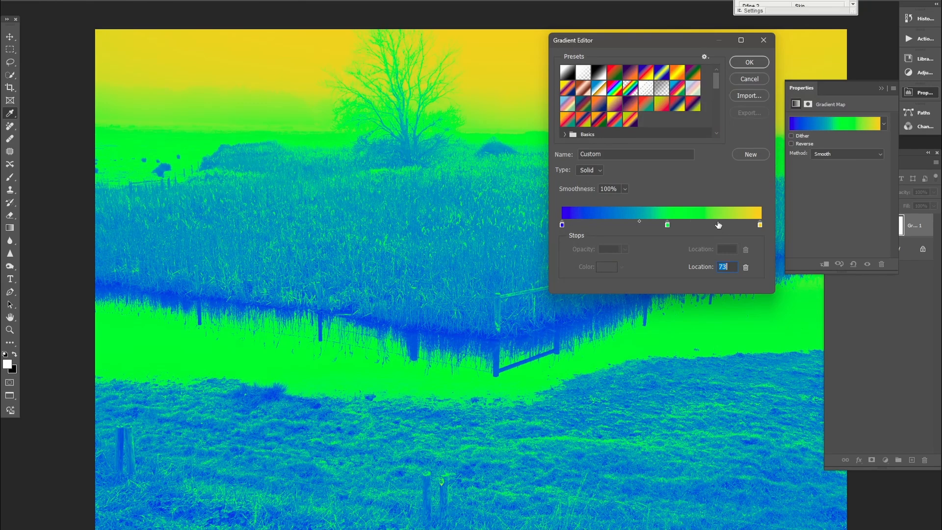
pyautogui.click(717, 224)
pyautogui.moveTo(716, 224); pyautogui.dragTo(769, 270)
pyautogui.click(667, 224)
pyautogui.moveTo(719, 222); pyautogui.dragTo(679, 221)
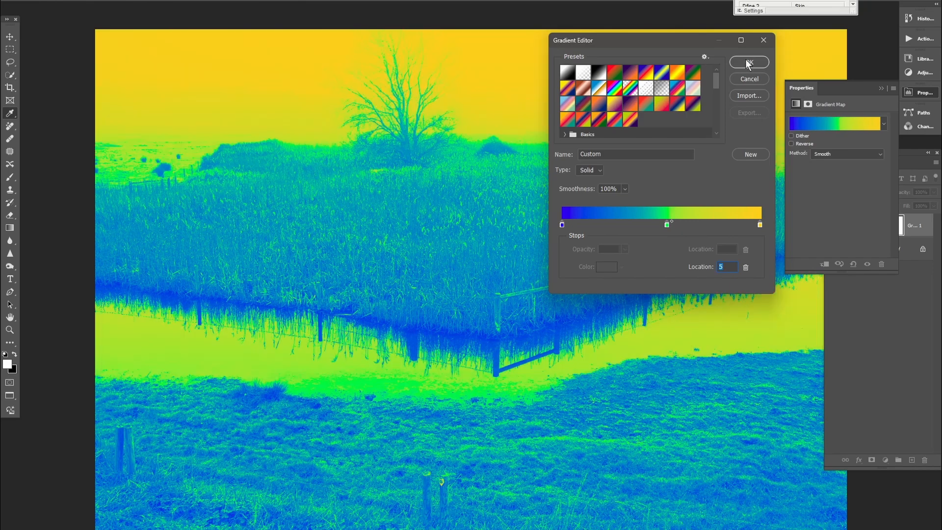
pyautogui.click(749, 61)
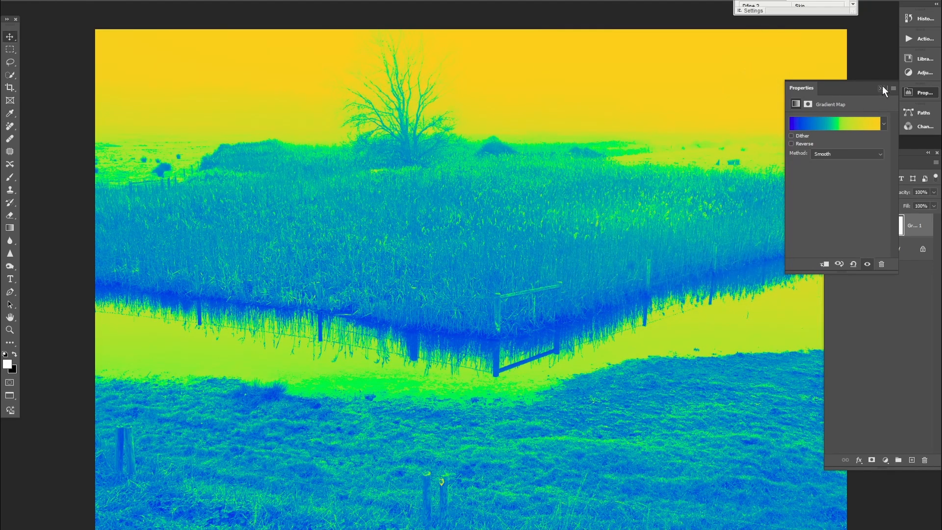
pyautogui.click(881, 87)
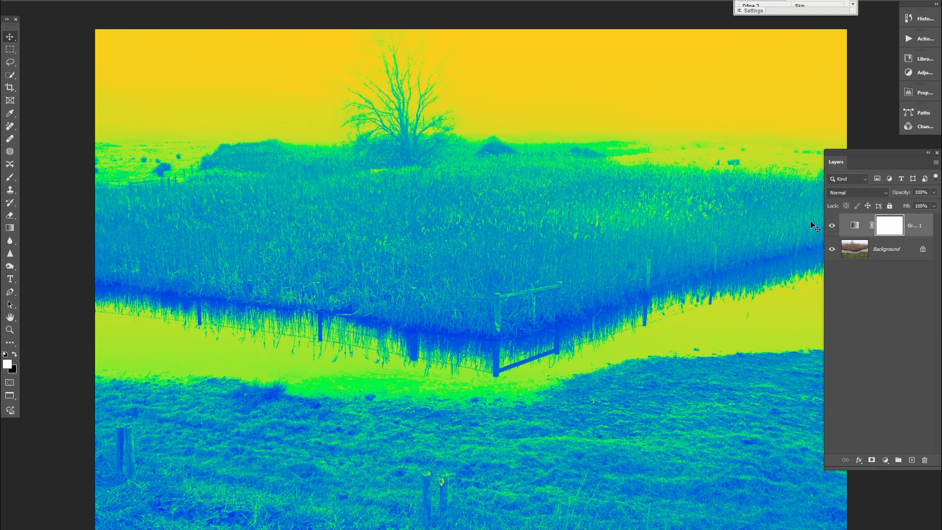
# Step: Try the Overlay blend mode on the gradient map layer
pyautogui.click(846, 191)
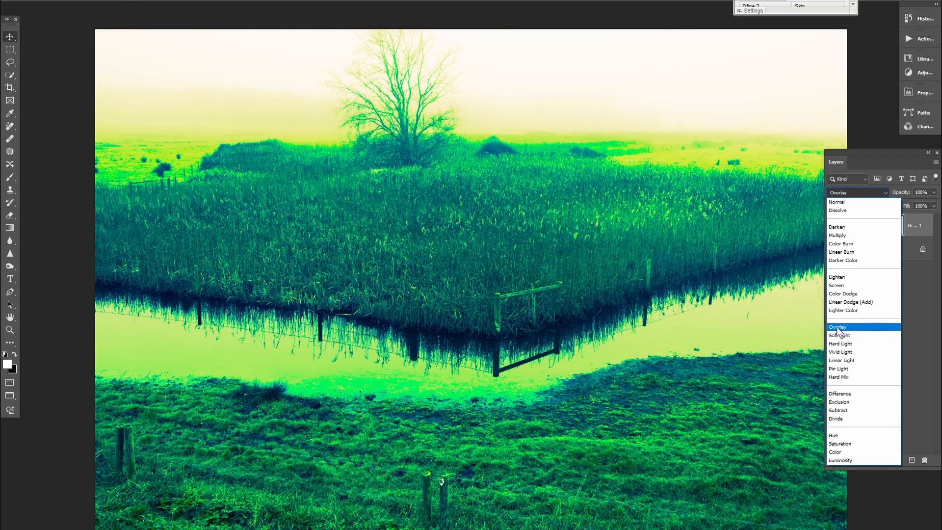
pyautogui.click(837, 327)
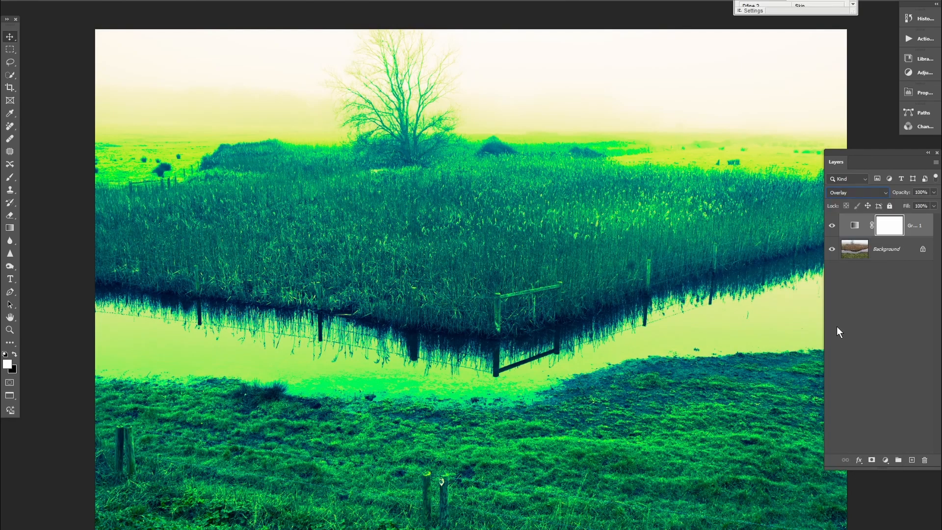
# Step: Return the gradient map layer to Normal blending and lower its opacity to 43%
pyautogui.click(885, 191)
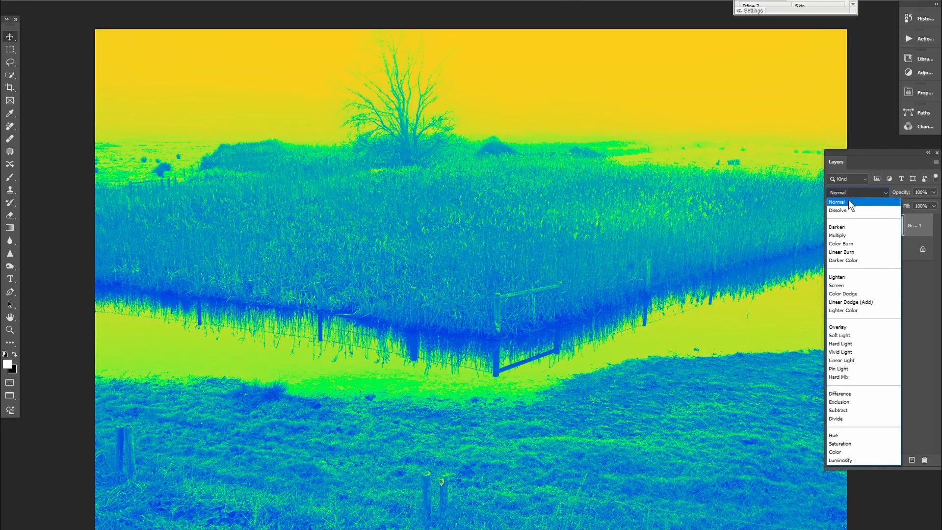
pyautogui.click(849, 200)
pyautogui.moveTo(910, 195); pyautogui.dragTo(890, 198)
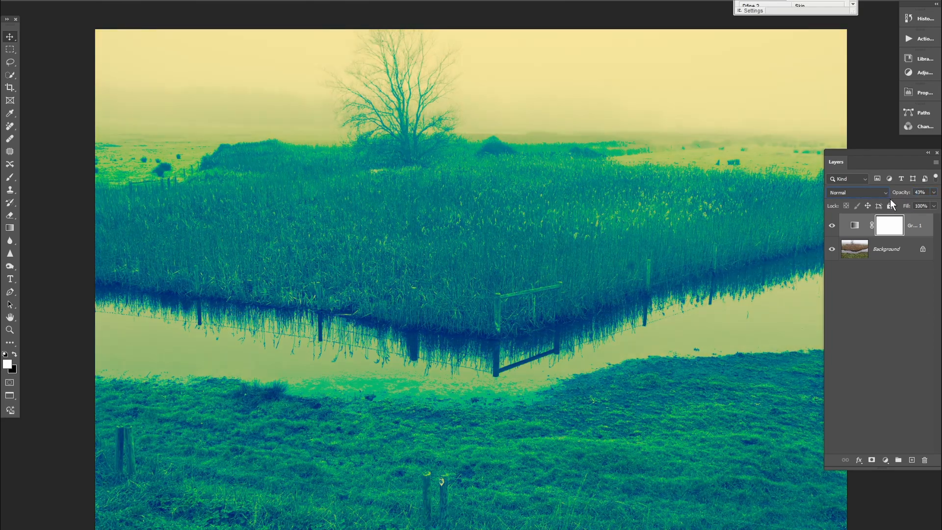
# Step: Replace the gradient map layer's custom gradient with the Spectrum preset and apply it
pyautogui.doubleClick(855, 225)
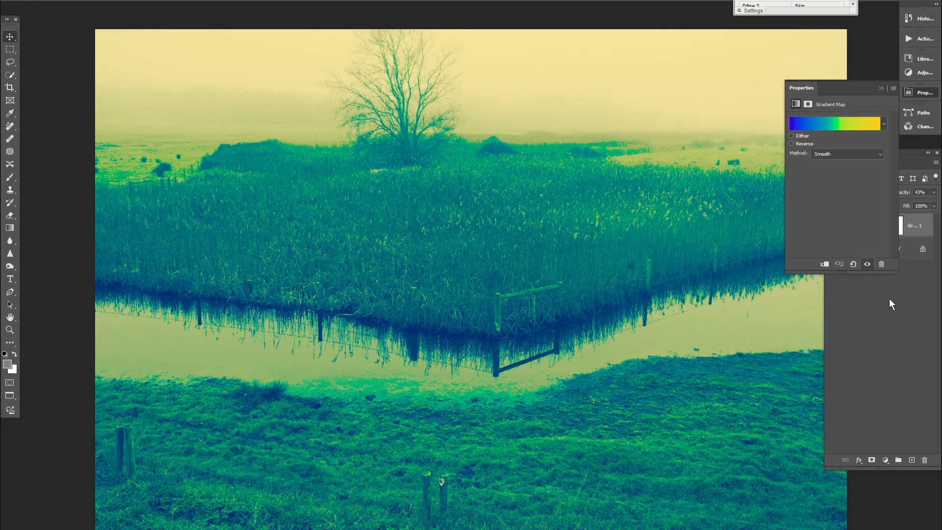
pyautogui.click(841, 125)
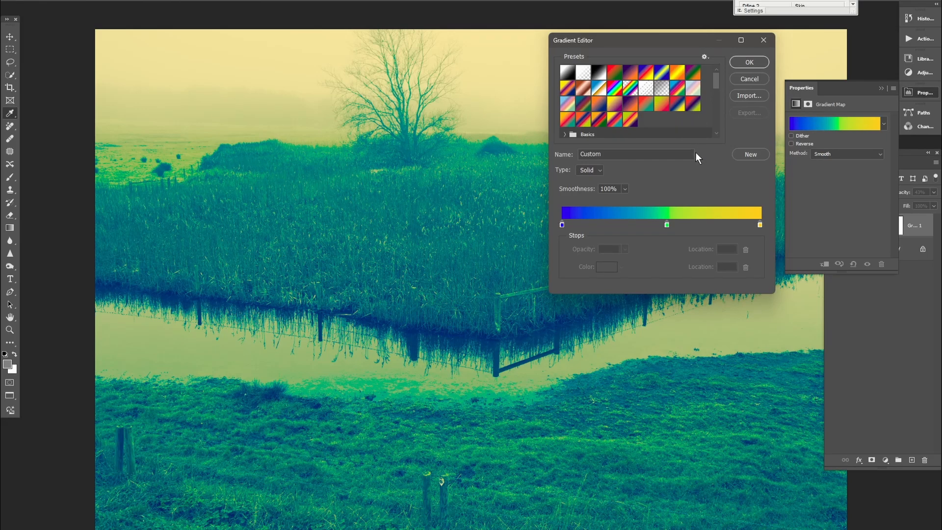
pyautogui.click(615, 88)
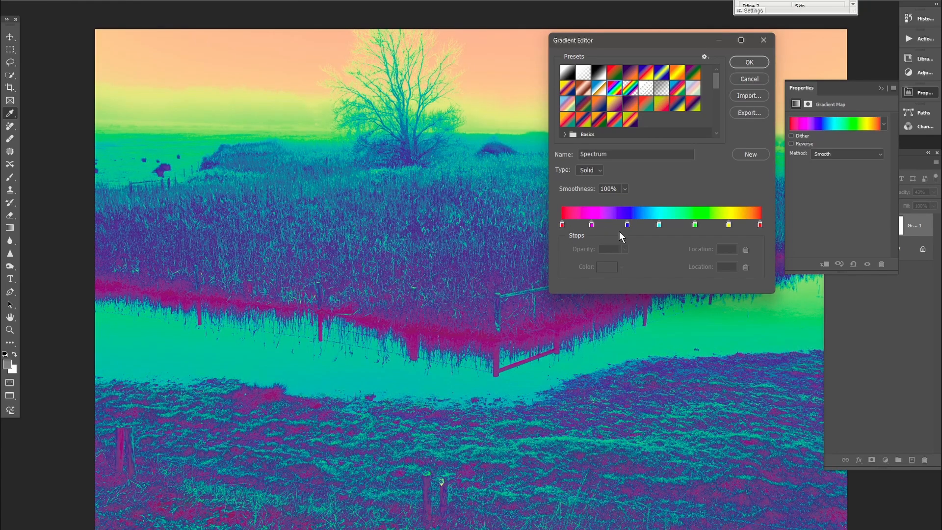
pyautogui.click(750, 61)
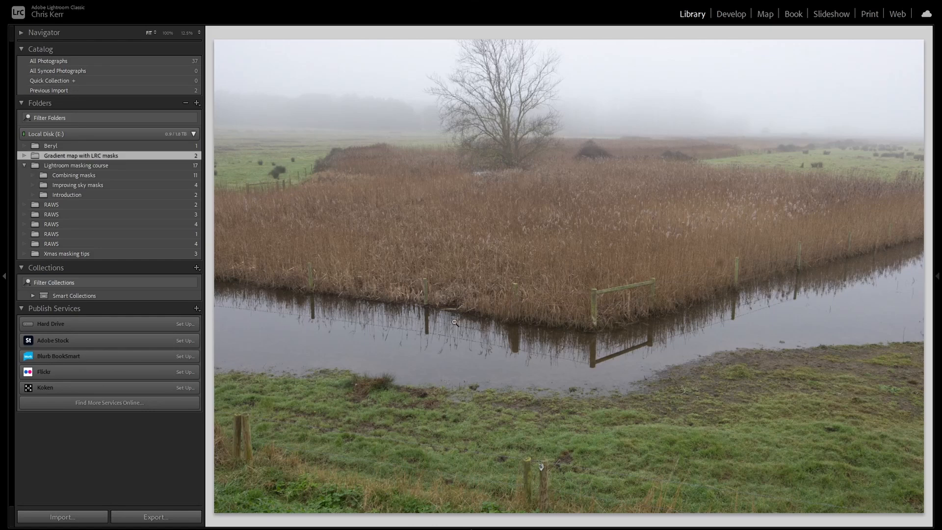
# Step: In Lightroom Classic's Develop module, convert the landscape photo to black and white and cool its white balance temperature to about 5185
pyautogui.press('d')
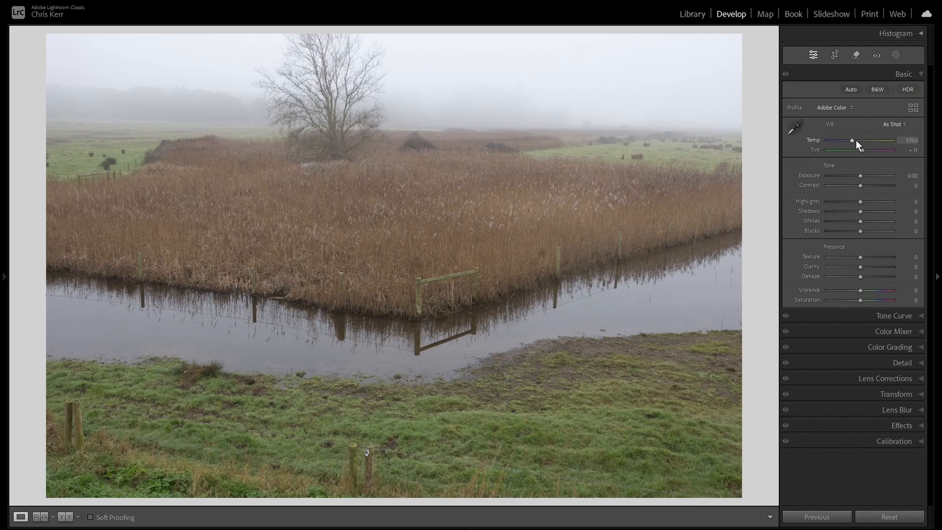
pyautogui.click(877, 91)
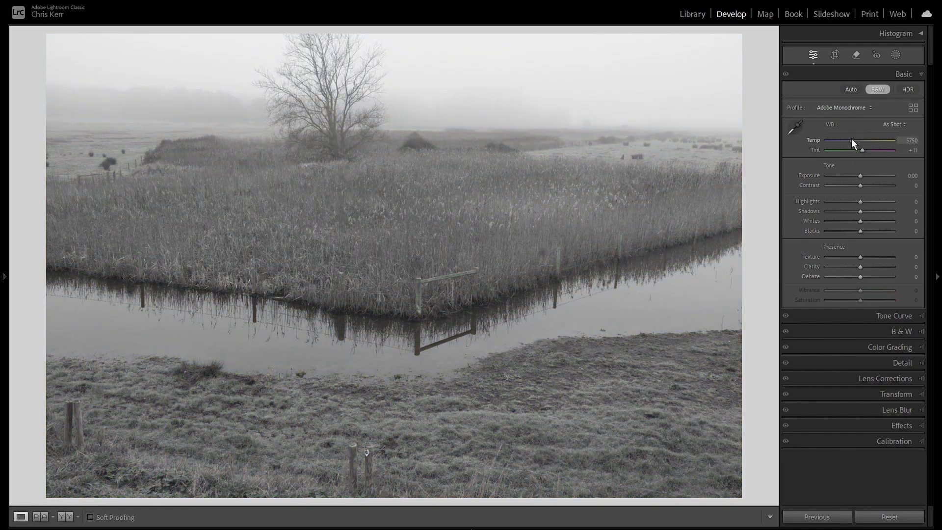
pyautogui.moveTo(851, 140)
pyautogui.mouseDown()
pyautogui.moveTo(825, 142)
pyautogui.moveTo(889, 142)
pyautogui.moveTo(829, 143)
pyautogui.moveTo(837, 143)
pyautogui.mouseUp()
pyautogui.doubleClick(836, 142)
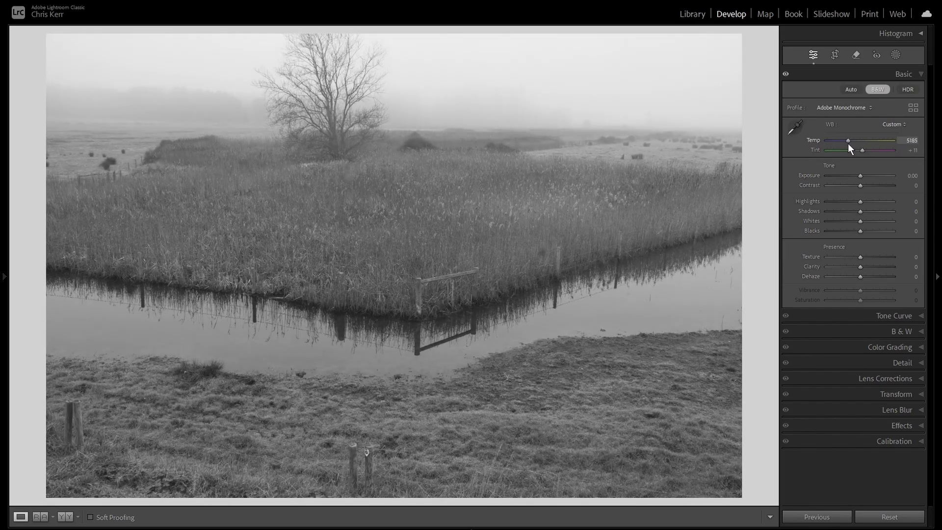
# Step: Adjust the black and white mix to Red +16, Yellow -45, Green -46 and Blue +11
pyautogui.click(922, 331)
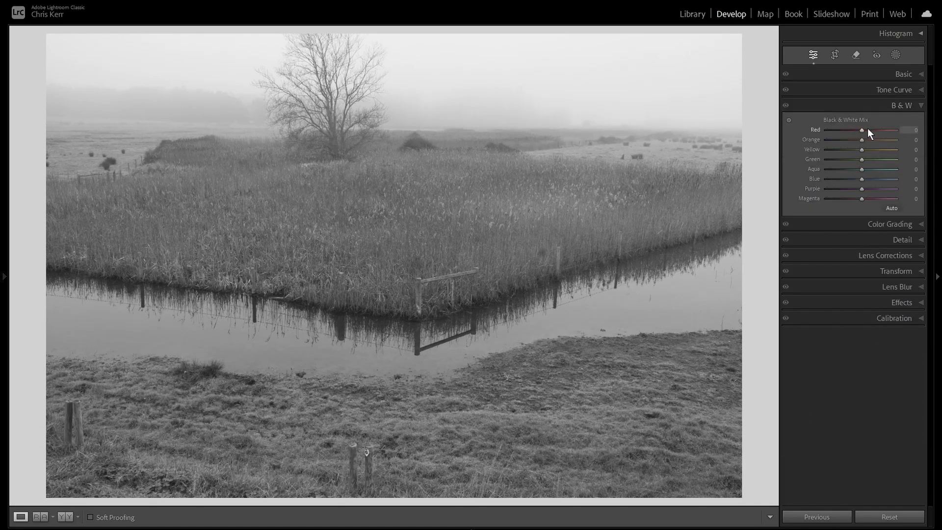
pyautogui.moveTo(862, 127)
pyautogui.mouseDown()
pyautogui.moveTo(852, 131)
pyautogui.moveTo(864, 138)
pyautogui.mouseUp()
pyautogui.moveTo(858, 178); pyautogui.dragTo(844, 148)
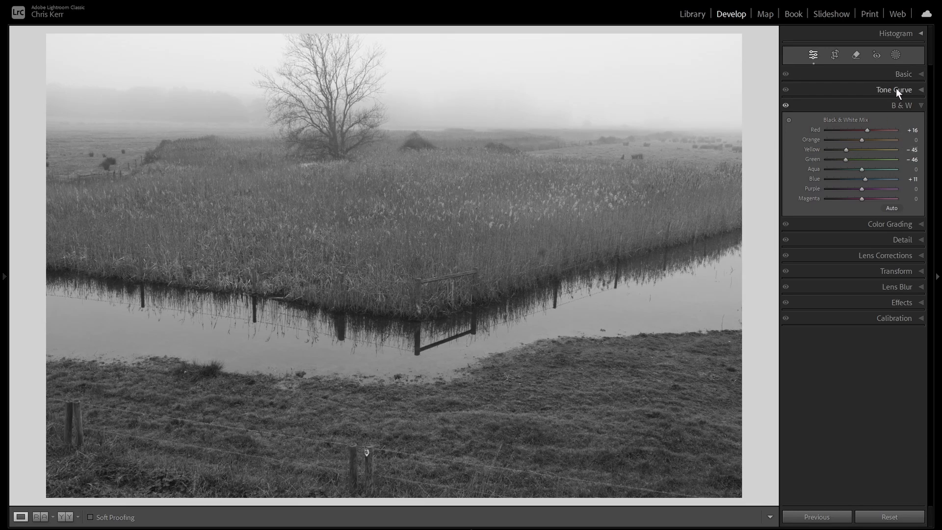
# Step: Create a Luminance Range mask covering the dark tones from 0 to 45
pyautogui.click(895, 54)
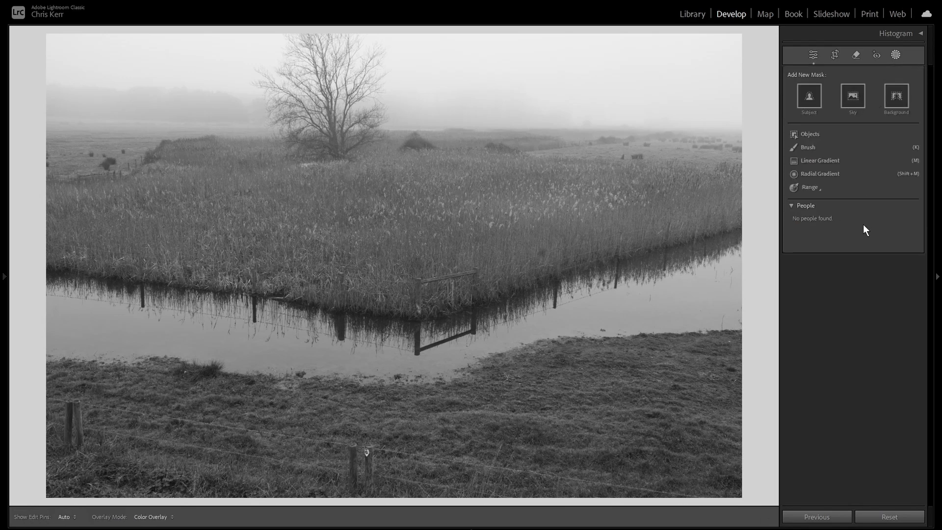
pyautogui.click(810, 186)
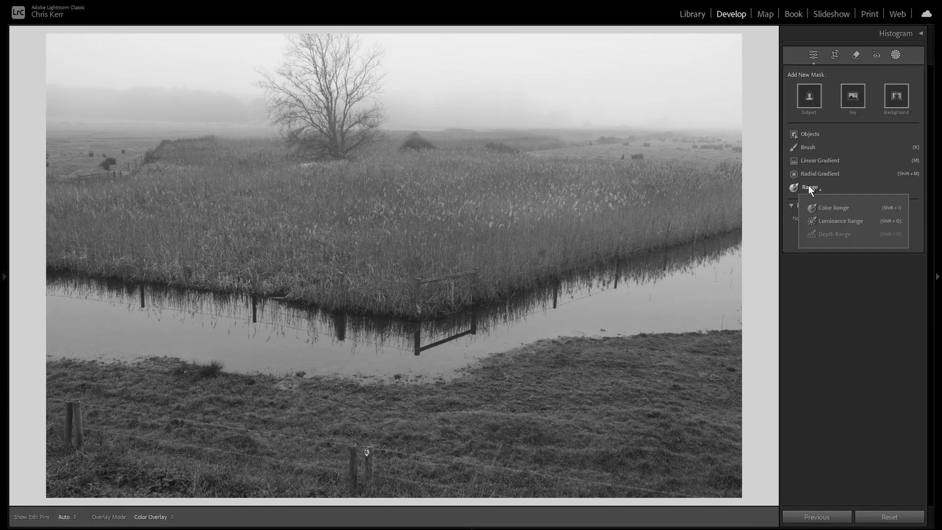
pyautogui.click(841, 220)
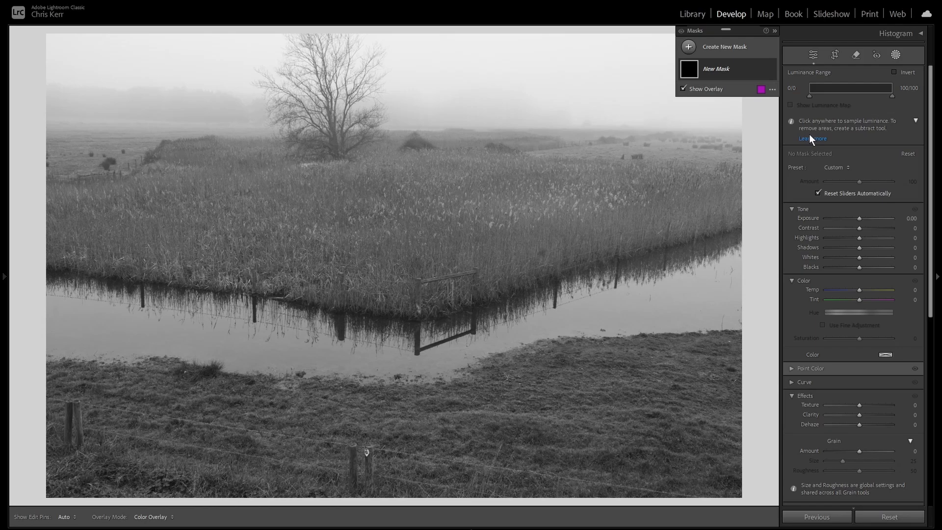
pyautogui.moveTo(891, 95); pyautogui.dragTo(846, 89)
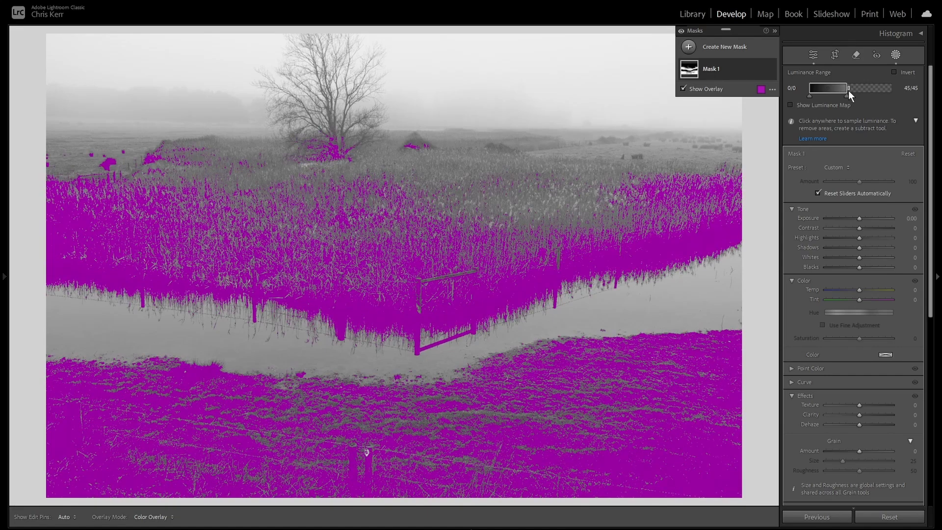
# Step: Feather the dark-tone luminance mask's upper limit out to 60 and tint the mask blue with hue 233 and saturation 96
pyautogui.moveTo(847, 95); pyautogui.dragTo(859, 94)
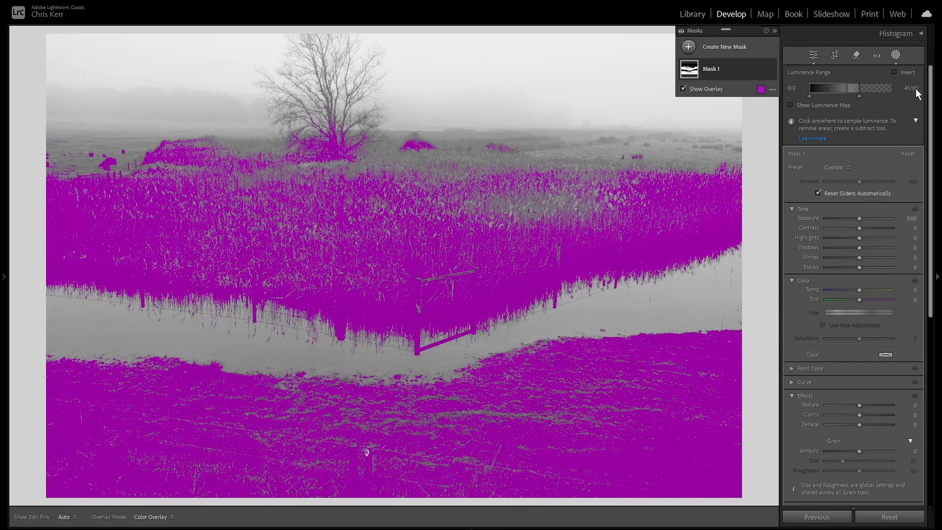
pyautogui.click(884, 354)
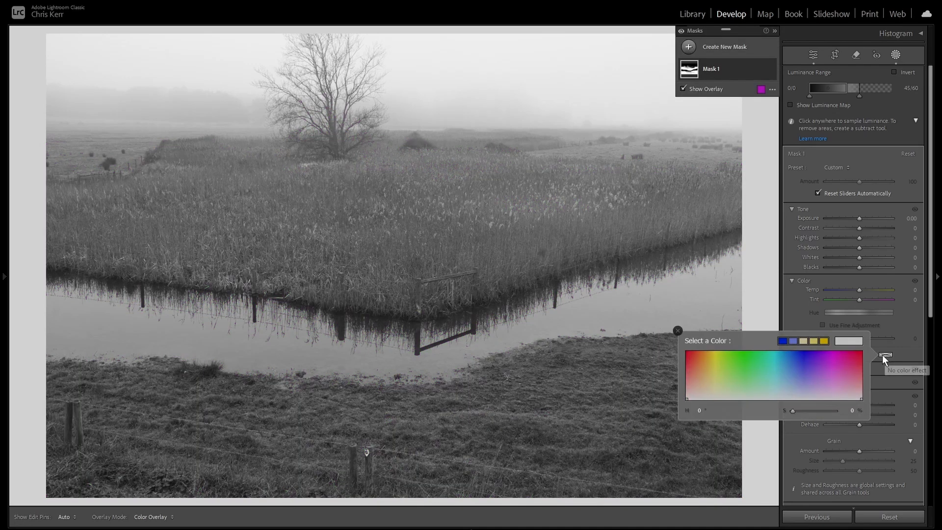
pyautogui.click(800, 353)
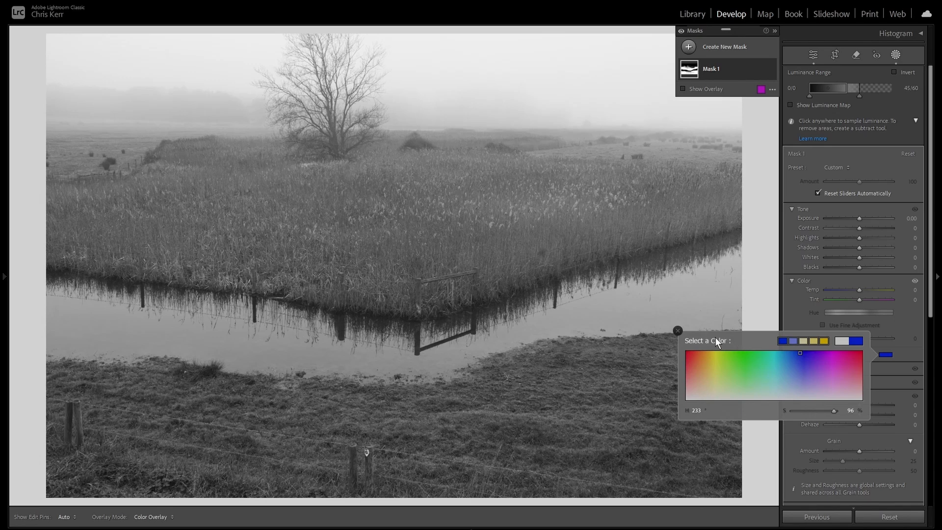
pyautogui.click(677, 331)
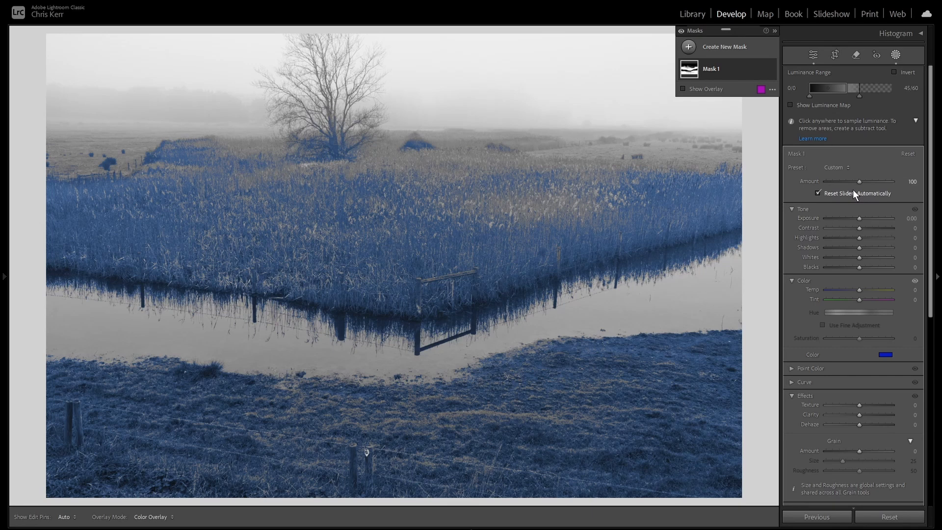
# Step: Strengthen the blue tint by setting Mask 1's Amount to 133
pyautogui.moveTo(858, 182); pyautogui.dragTo(879, 181)
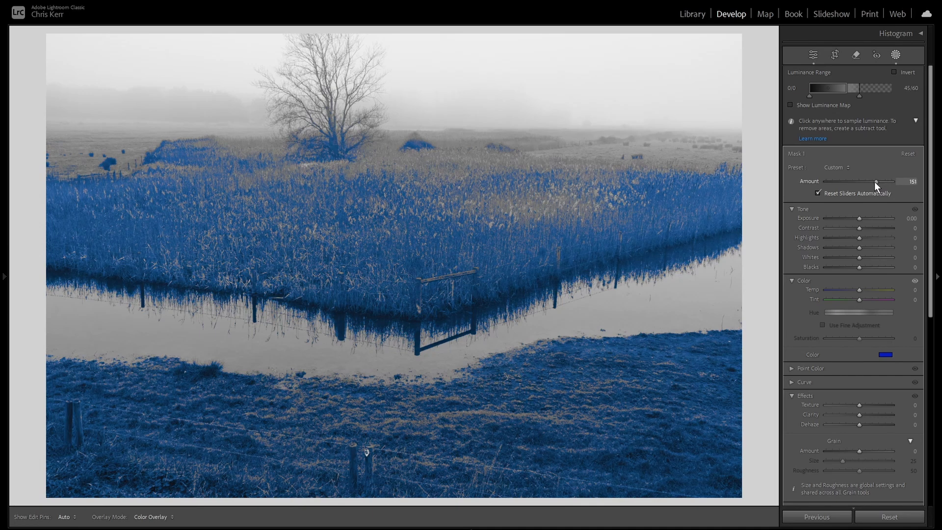
pyautogui.moveTo(869, 182); pyautogui.dragTo(867, 182)
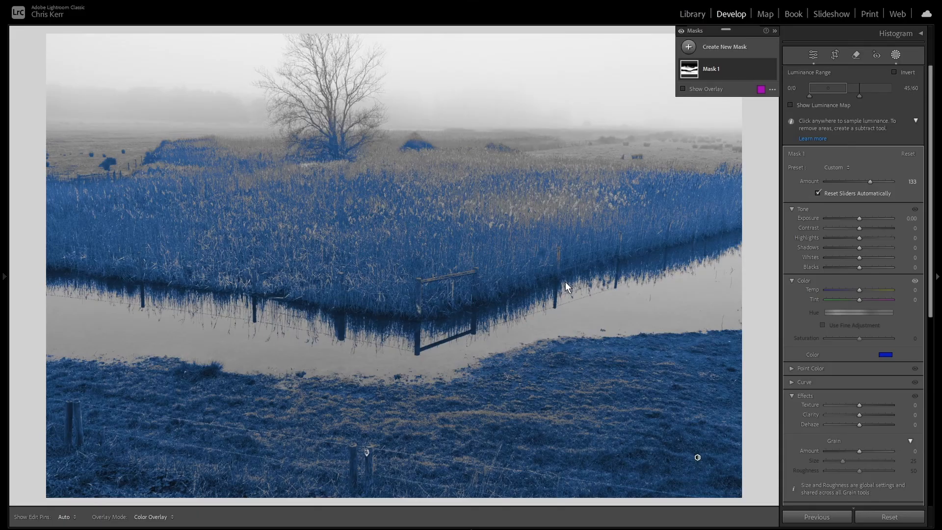
pyautogui.click(566, 274)
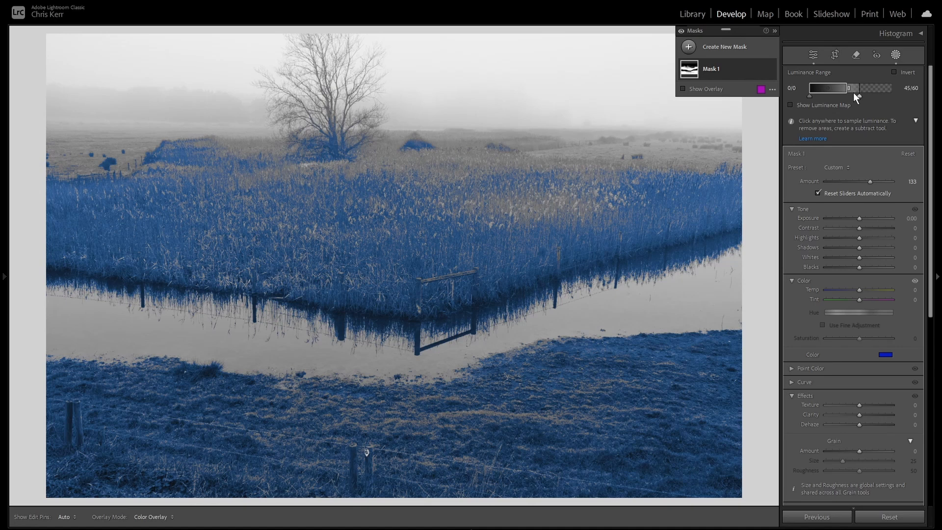
# Step: Create a second Luminance Range mask covering the bright tones from 45/60 to 100/100
pyautogui.click(689, 47)
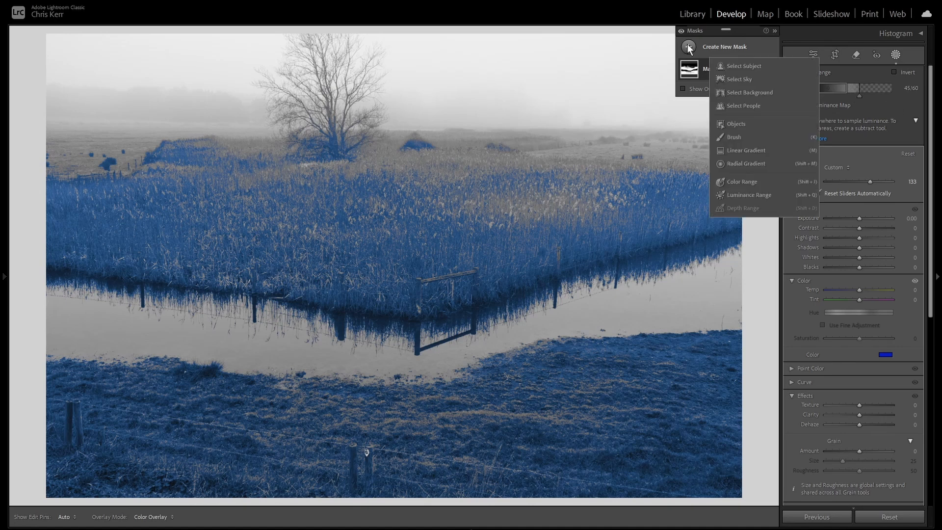
pyautogui.click(745, 195)
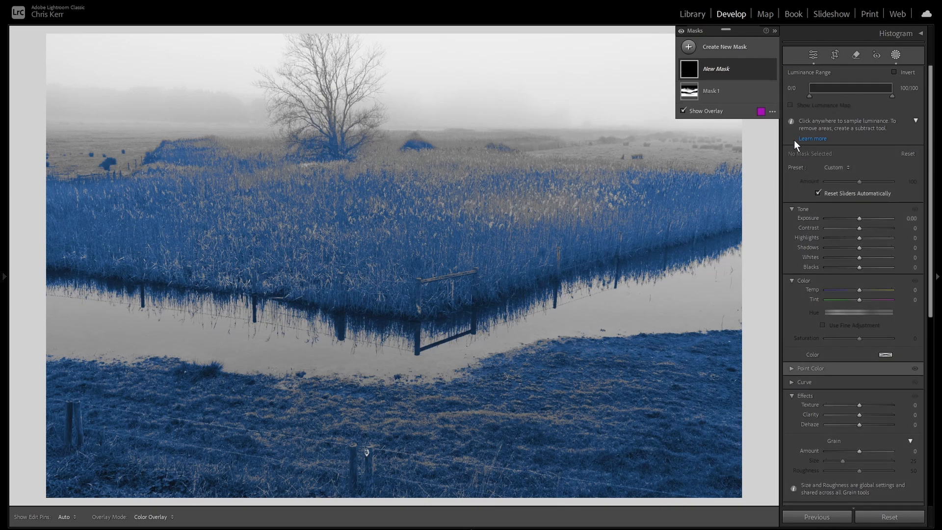
pyautogui.click(808, 96)
pyautogui.moveTo(811, 95); pyautogui.dragTo(846, 96)
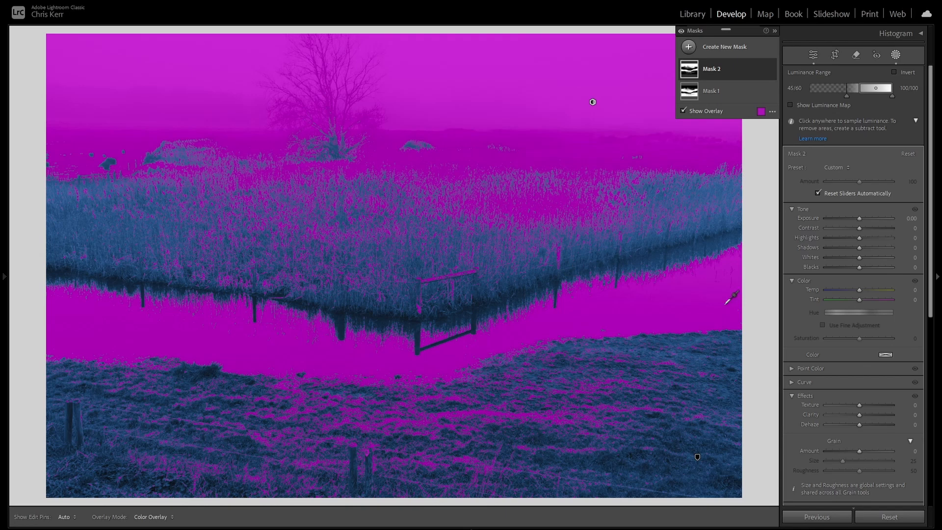
# Step: Tint the bright-tone mask golden yellow, about hue 48 and saturation 88, and set its Amount to 161
pyautogui.click(886, 354)
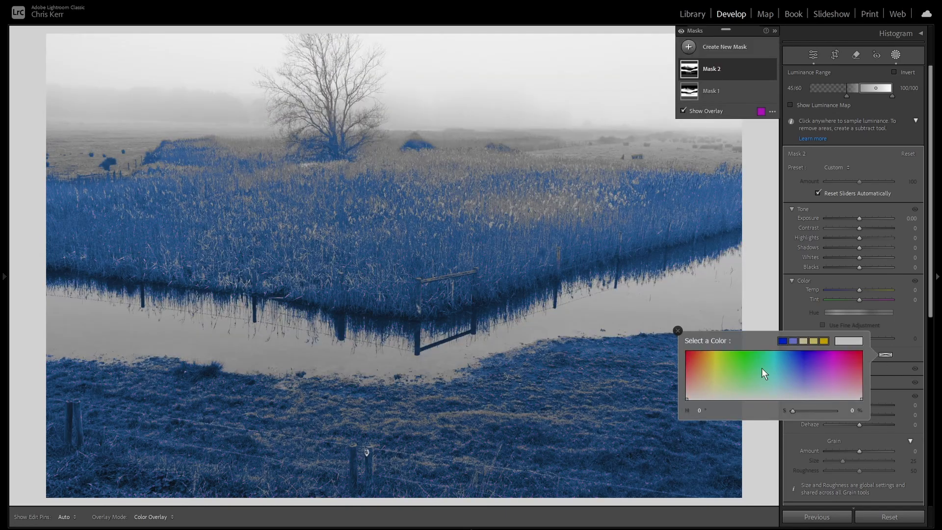
pyautogui.click(708, 362)
pyautogui.click(709, 359)
pyautogui.moveTo(677, 333); pyautogui.dragTo(678, 330)
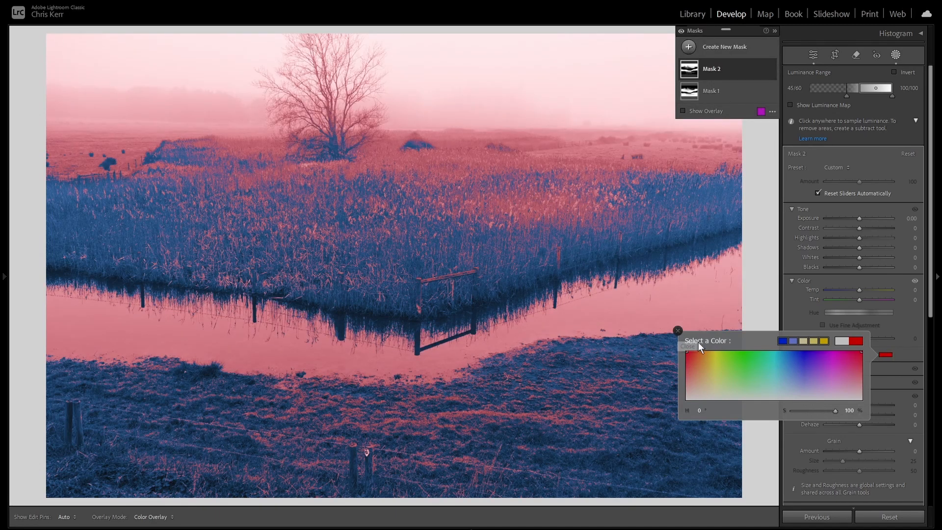
pyautogui.click(710, 357)
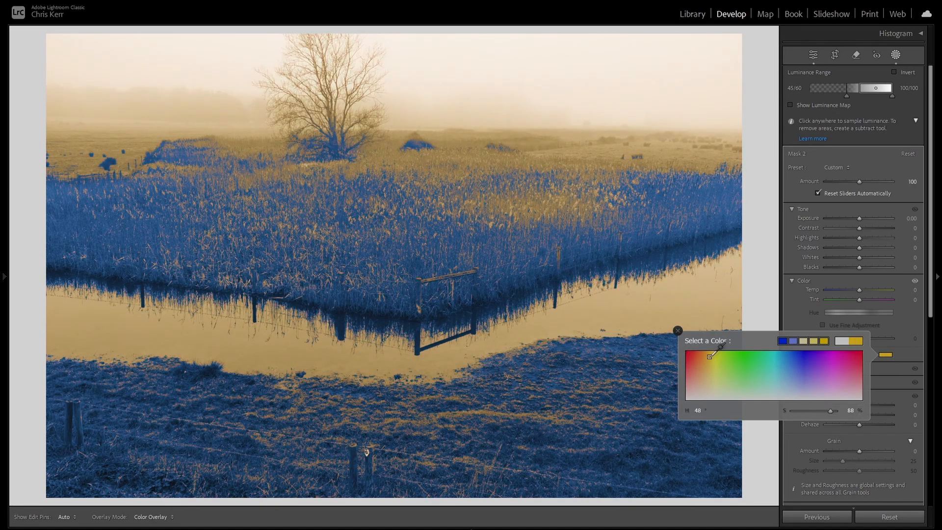
pyautogui.click(677, 330)
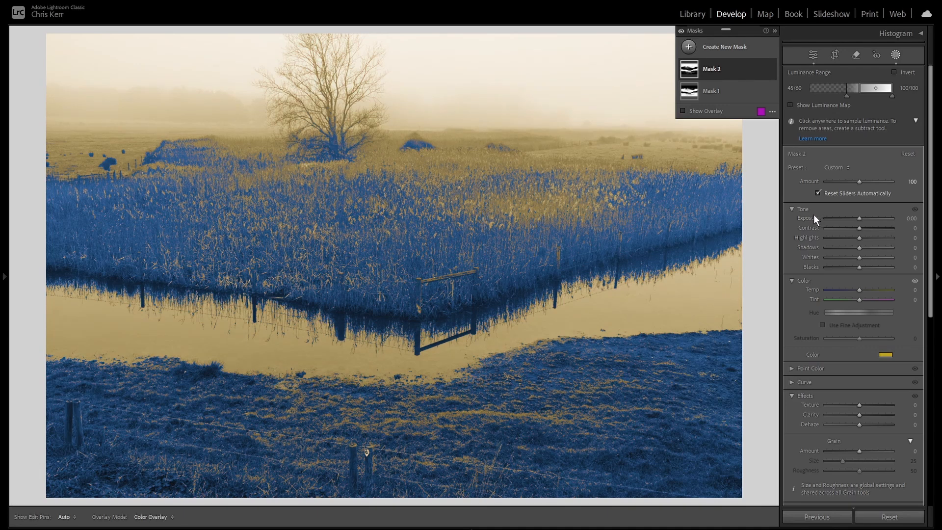
pyautogui.moveTo(858, 182); pyautogui.dragTo(881, 183)
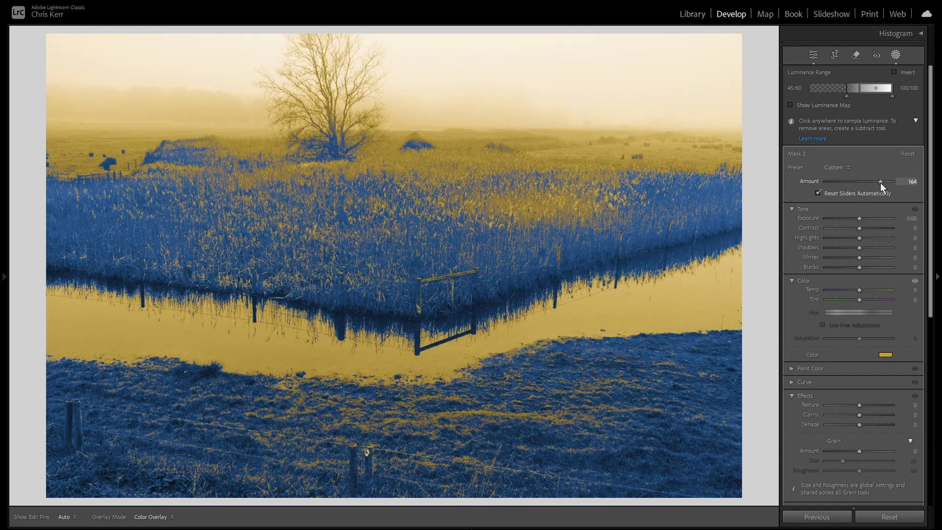
pyautogui.moveTo(879, 182); pyautogui.dragTo(878, 182)
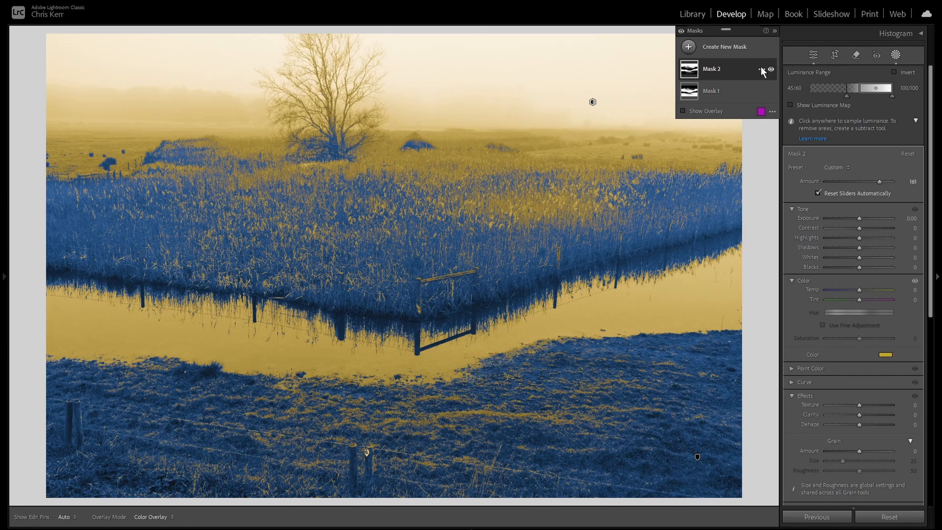
# Step: Subtract the foreground grass from Mask 2 using a size 8 brush with Auto Mask, with the edit pins hidden while painting
pyautogui.click(747, 68)
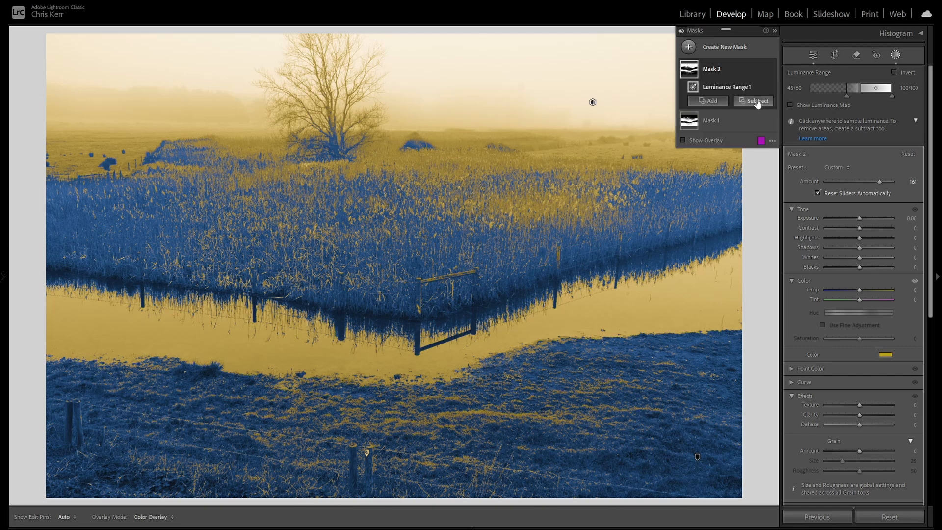
pyautogui.click(758, 101)
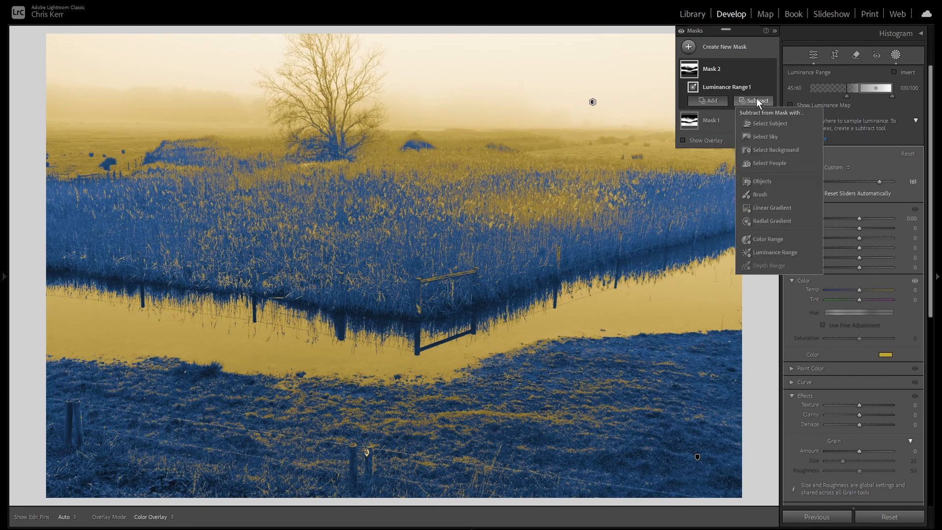
pyautogui.click(756, 195)
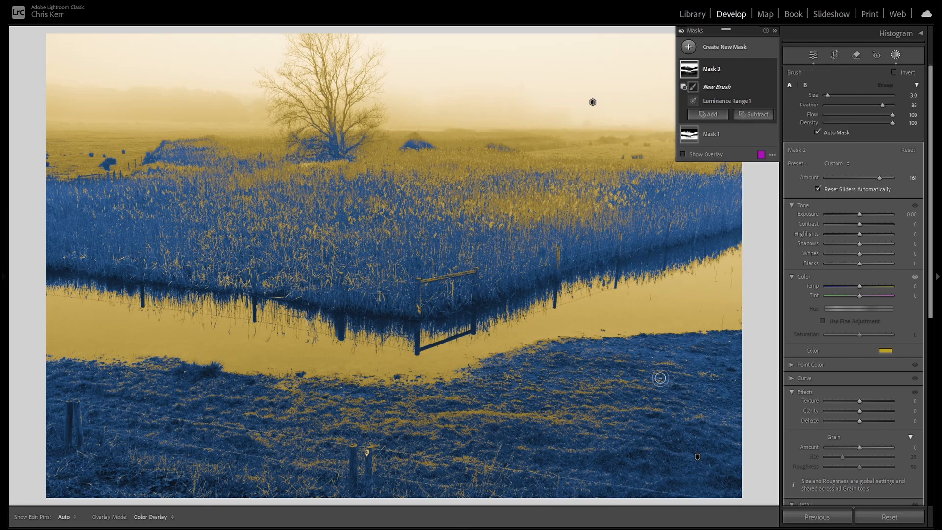
pyautogui.scroll(5, 640, 365)
pyautogui.press('h')
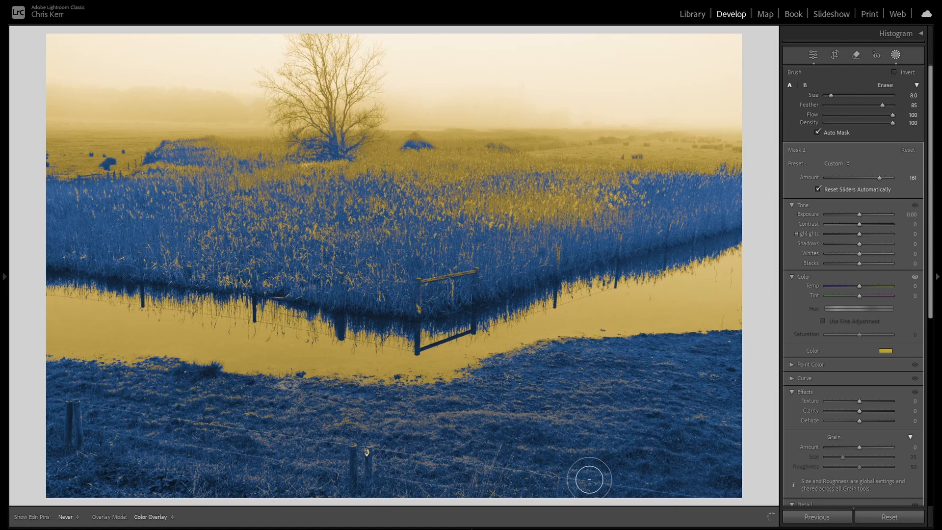
pyautogui.press('h')
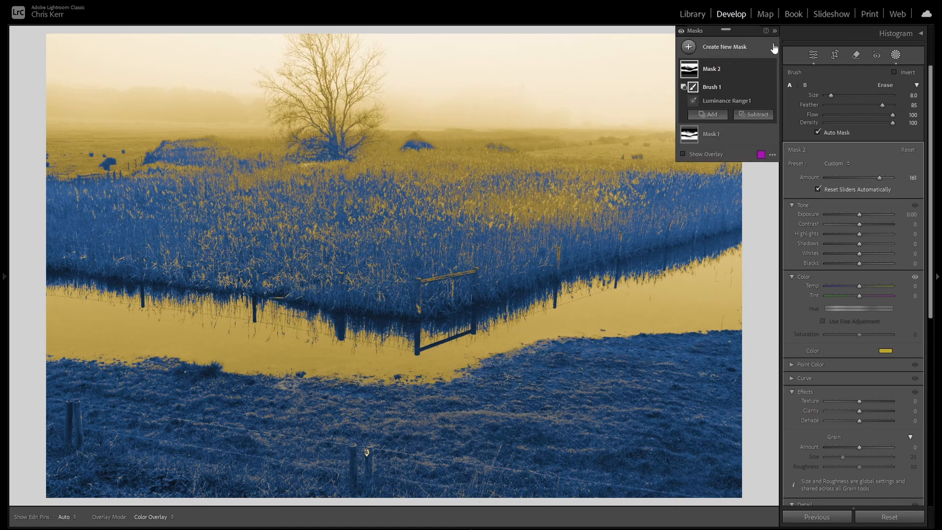
# Step: Hide and show Mask 2 to compare the image with and without its yellow tint
pyautogui.click(770, 68)
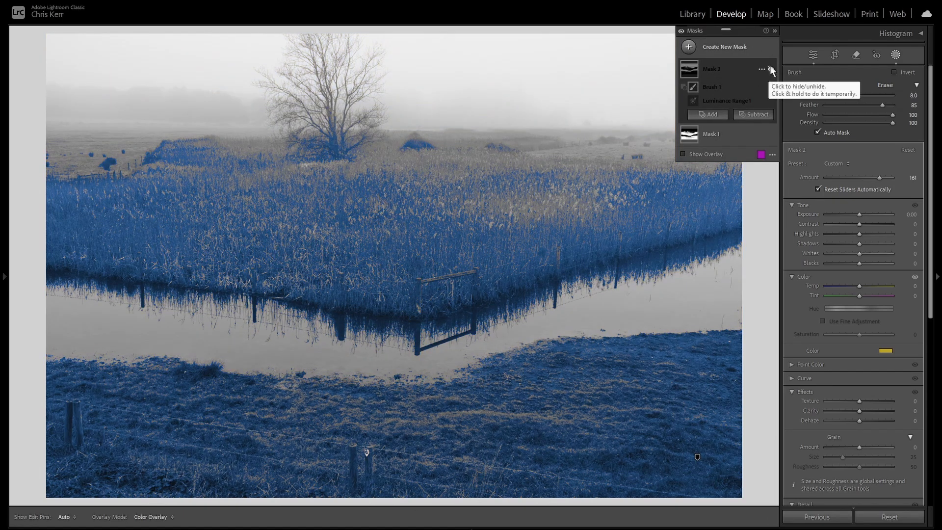
pyautogui.click(769, 69)
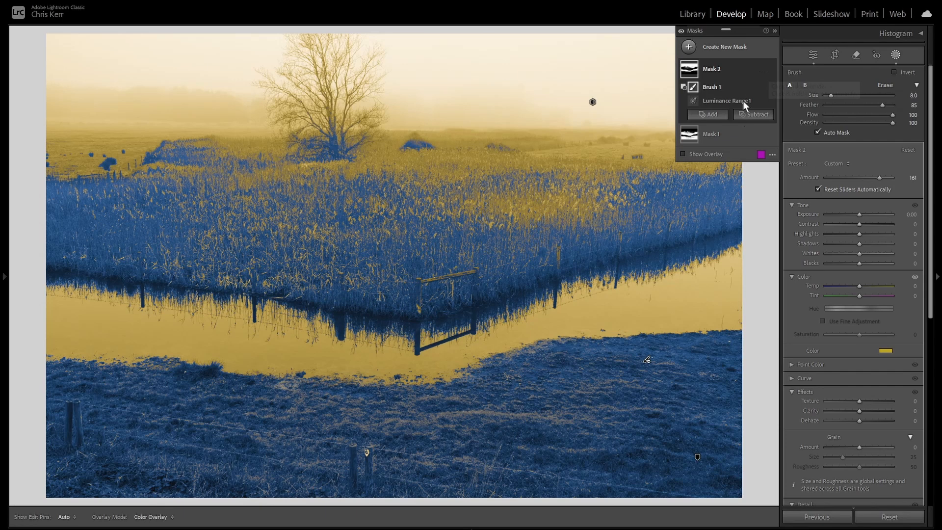